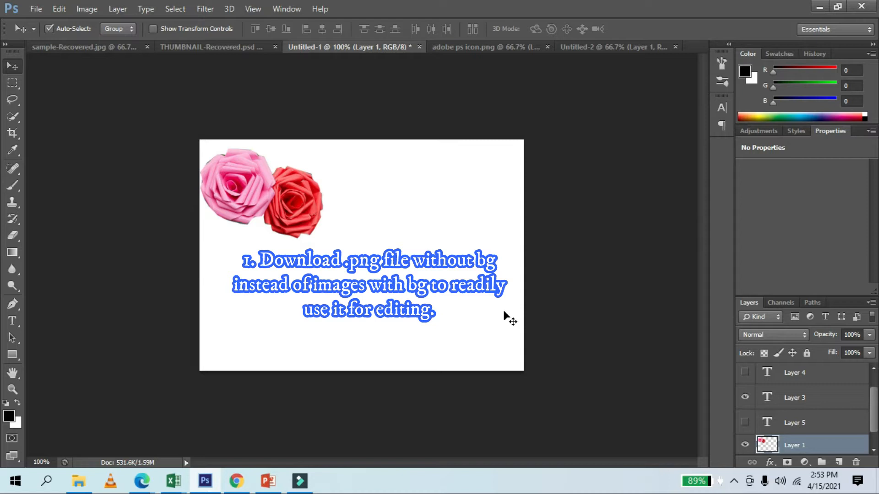
Copy the Photoshop logo from the adobe ps icon.png document into the Untitled-1 document as a single layer
{"action": "left_click", "coordinate": [485, 46]}
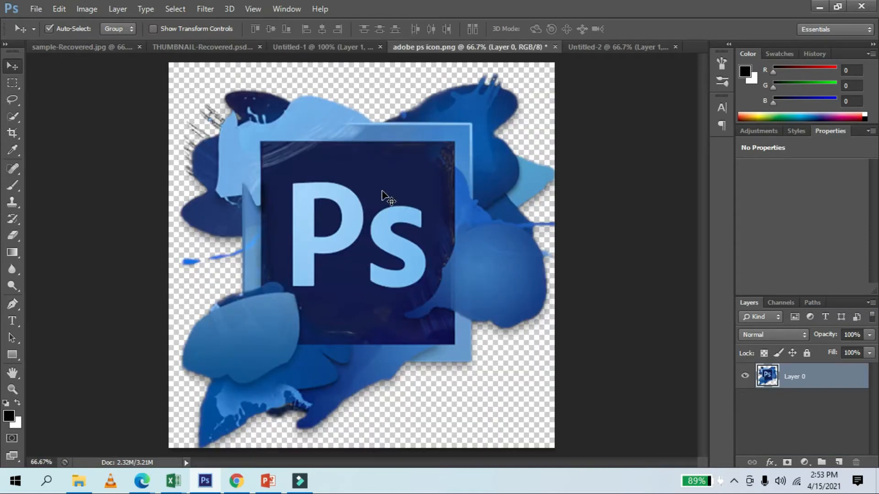
{"action": "left_click_drag", "start_coordinate": [383, 191], "coordinate": [353, 212]}
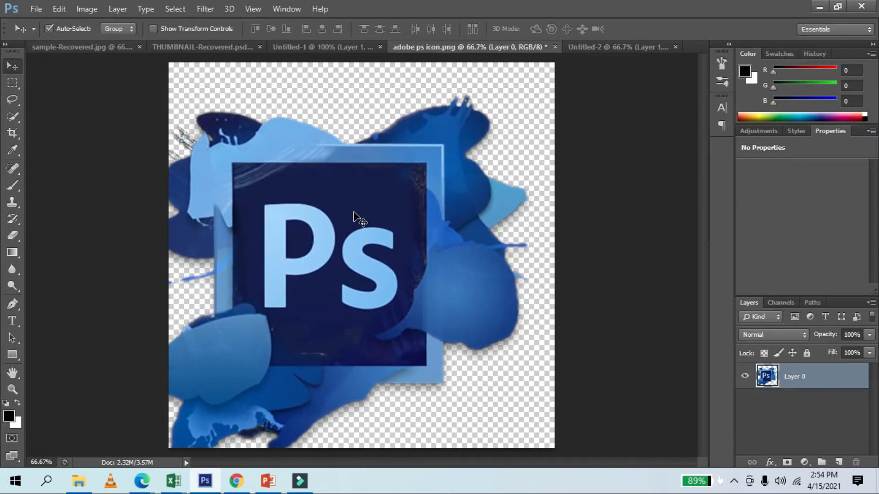
{"action": "left_click_drag", "start_coordinate": [358, 218], "coordinate": [318, 211]}
{"action": "key", "text": "ctrl+Tab"}
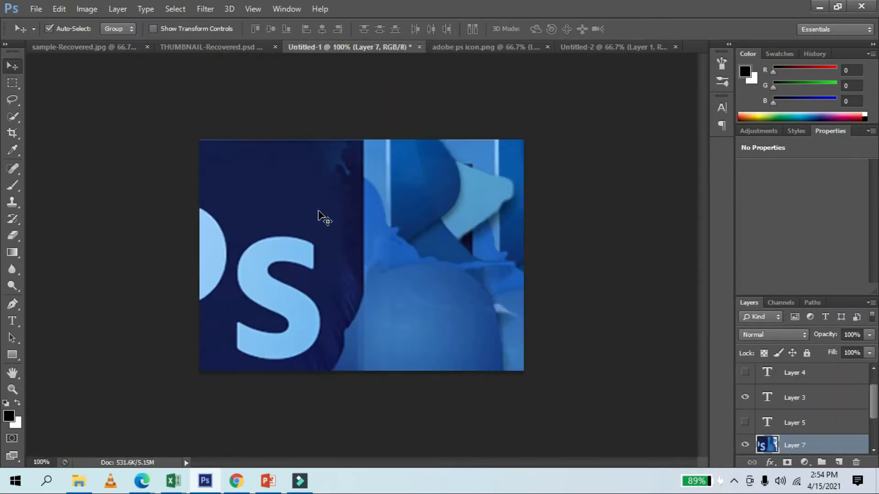
{"action": "key", "text": "ctrl+z"}
{"action": "left_click_drag", "start_coordinate": [320, 215], "coordinate": [352, 211]}
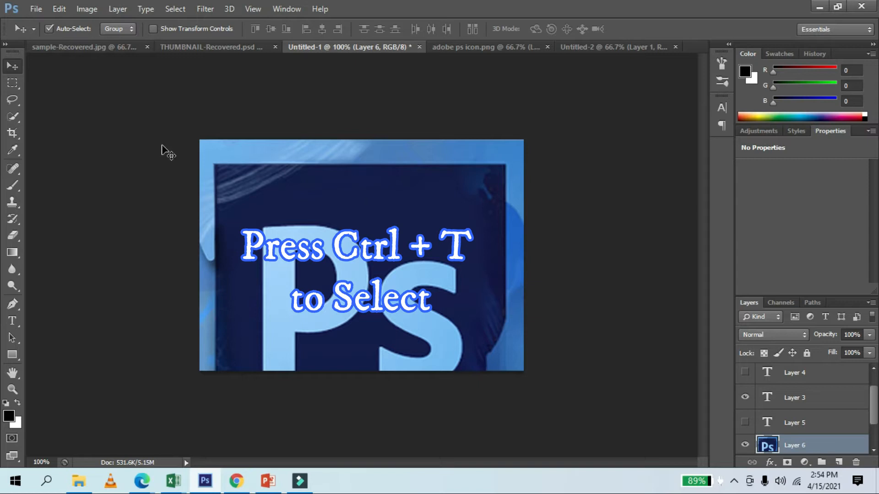
Scale the logo down to about 29% width and 32% height and place it beside the roses
{"action": "key", "text": "ctrl+t"}
{"action": "left_click_drag", "start_coordinate": [285, 224], "coordinate": [307, 243]}
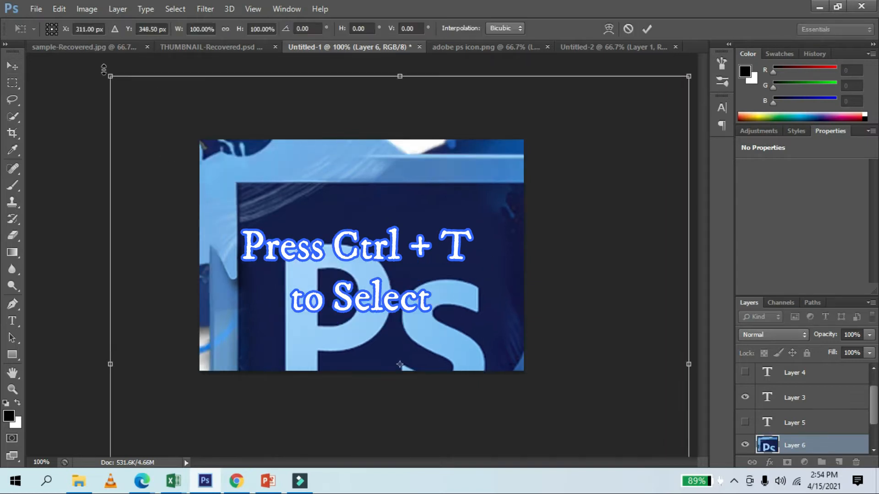
{"action": "left_click_drag", "start_coordinate": [112, 77], "coordinate": [557, 405]}
{"action": "left_click_drag", "start_coordinate": [407, 251], "coordinate": [391, 191]}
{"action": "left_click_drag", "start_coordinate": [423, 407], "coordinate": [423, 343]}
{"action": "left_click_drag", "start_coordinate": [486, 248], "coordinate": [515, 253]}
{"action": "mouse_move", "coordinate": [358, 163]}
{"action": "left_mouse_down"}
{"action": "mouse_move", "coordinate": [364, 176]}
{"action": "mouse_move", "coordinate": [343, 158]}
{"action": "left_mouse_up"}
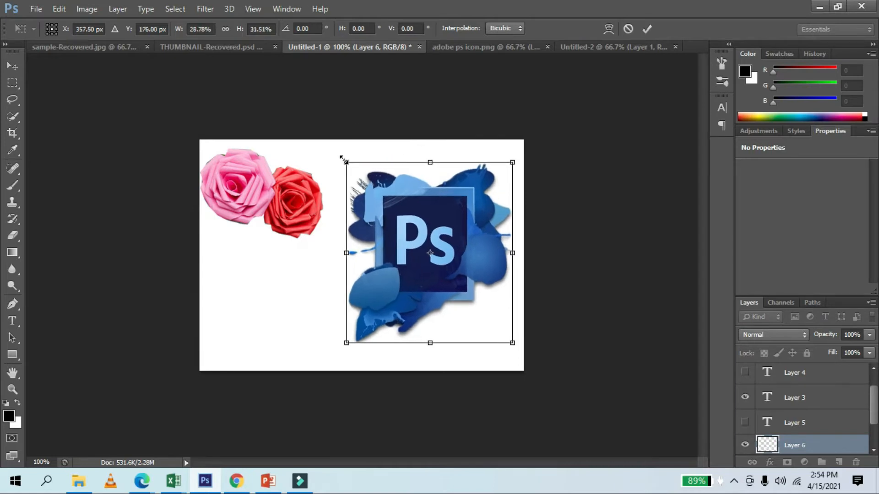
{"action": "left_click", "coordinate": [646, 29]}
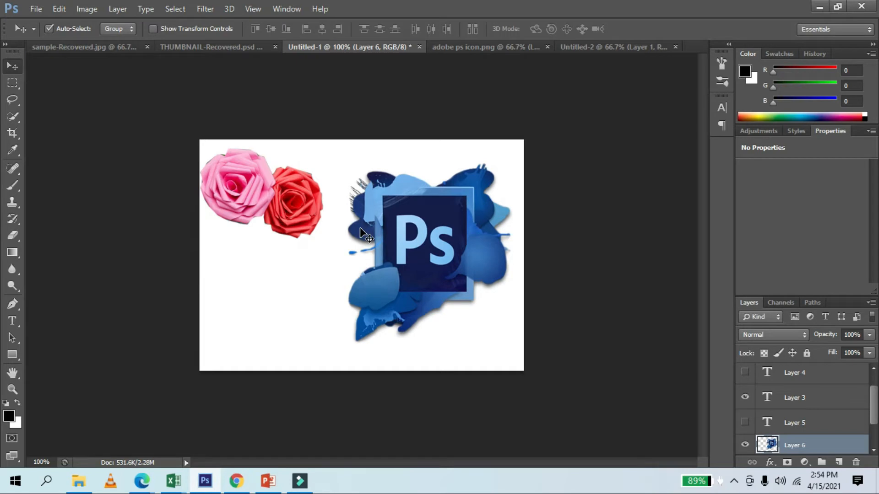
Widen the logo to about 107% and shift it slightly closer to the roses, at about X 350 px, Y 174 px
{"action": "key", "text": "ctrl+t"}
{"action": "left_click_drag", "start_coordinate": [513, 254], "coordinate": [524, 254]}
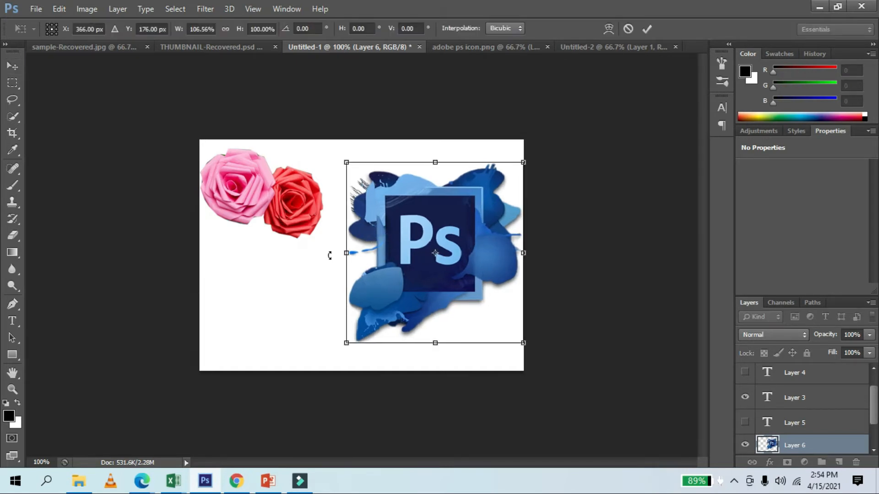
{"action": "left_click_drag", "start_coordinate": [392, 249], "coordinate": [381, 248]}
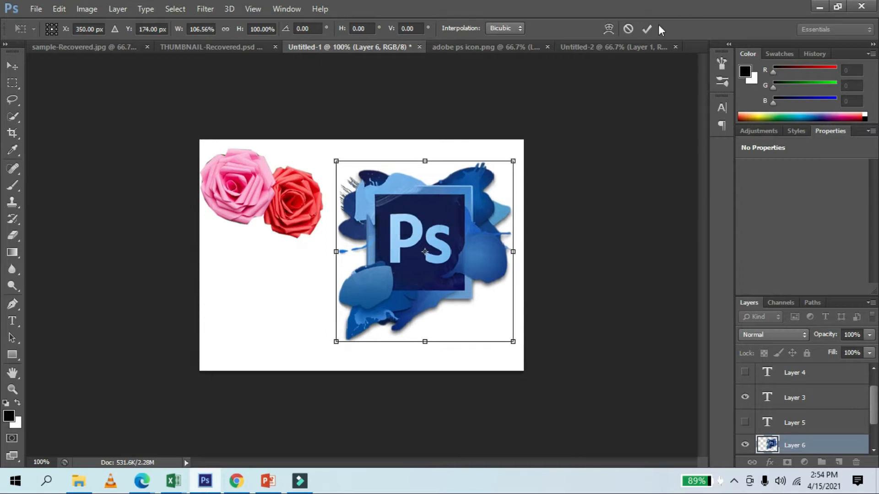
{"action": "left_click", "coordinate": [645, 29]}
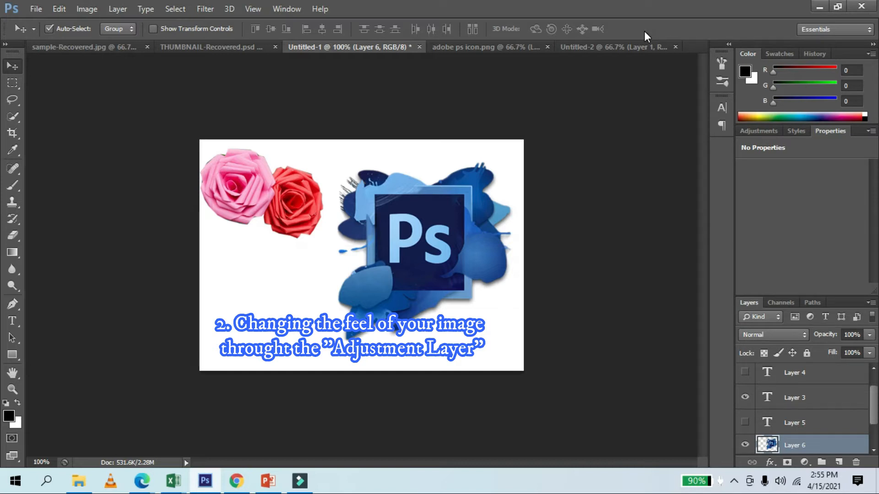
Add a Hue/Saturation adjustment layer above the logo and shift the Master hue in the positive direction
{"action": "left_click", "coordinate": [284, 6]}
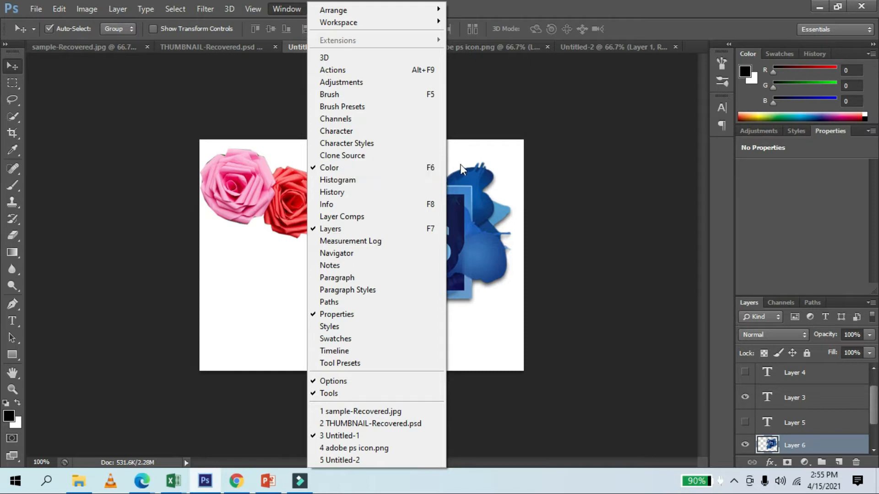
{"action": "left_click", "coordinate": [461, 108]}
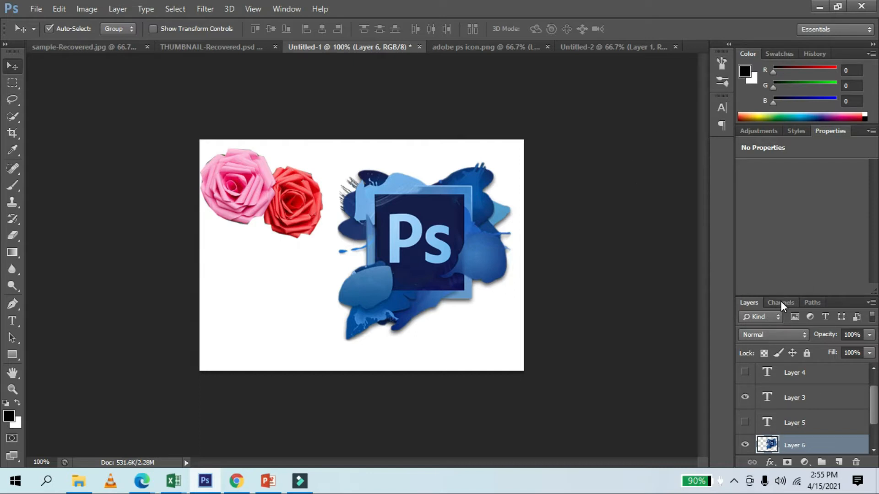
{"action": "left_click", "coordinate": [764, 129]}
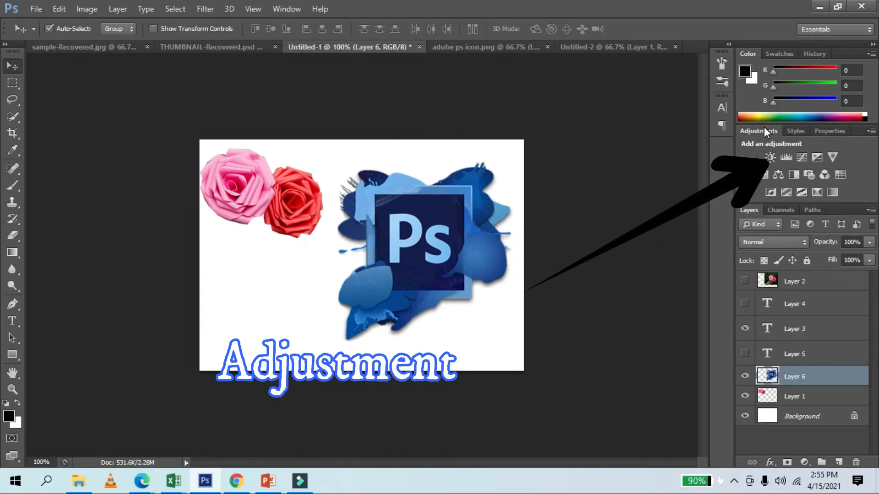
{"action": "left_click", "coordinate": [764, 172]}
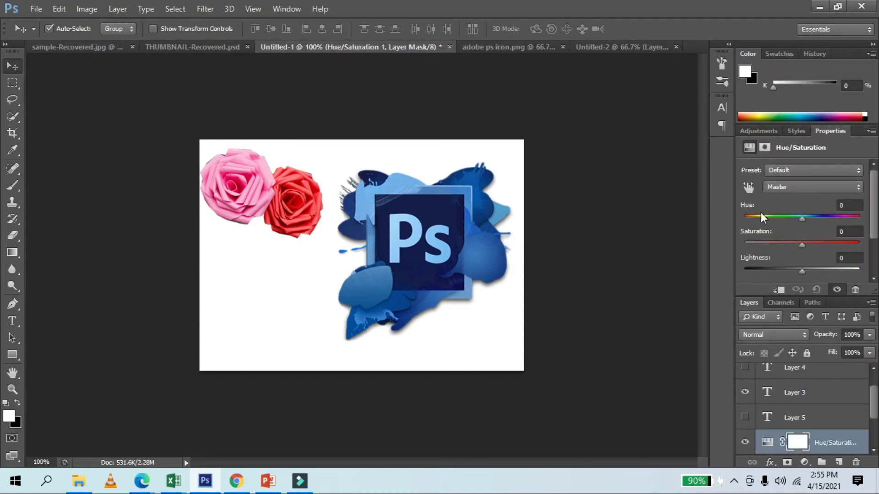
{"action": "left_click_drag", "start_coordinate": [804, 218], "coordinate": [834, 214]}
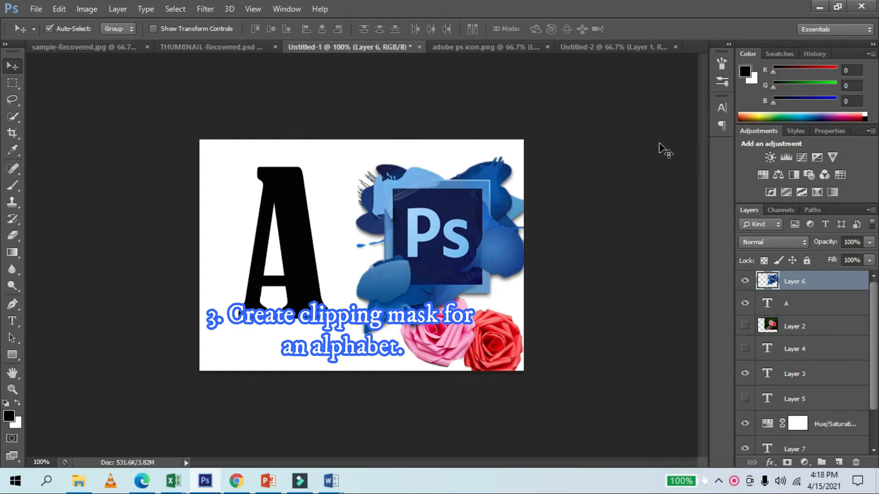
Create a new blank document with the preset settings
{"action": "left_click", "coordinate": [33, 10]}
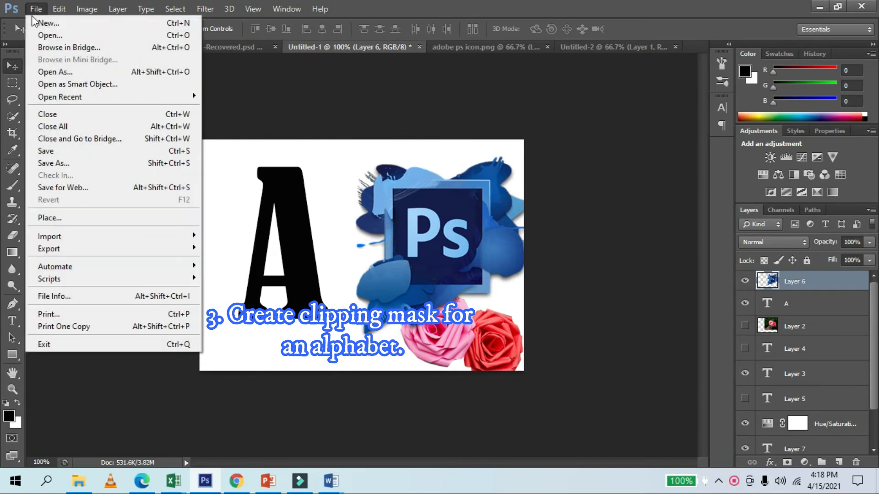
{"action": "left_click", "coordinate": [36, 27]}
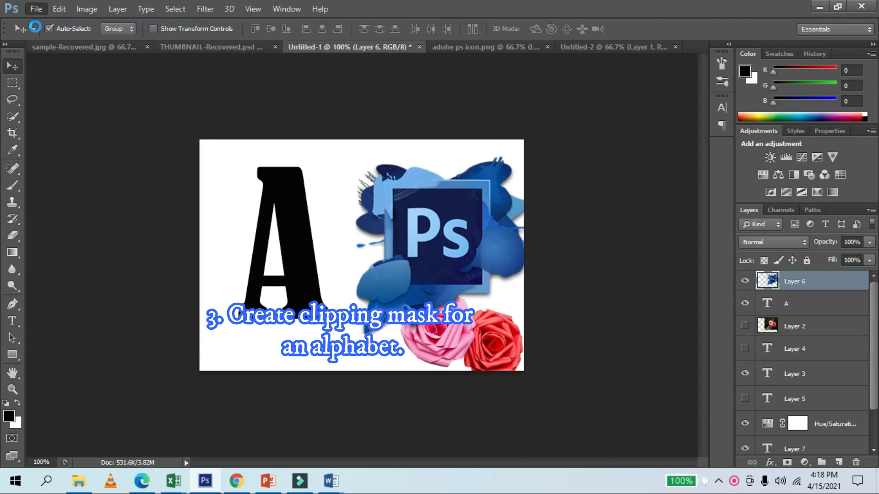
{"action": "left_click", "coordinate": [568, 112]}
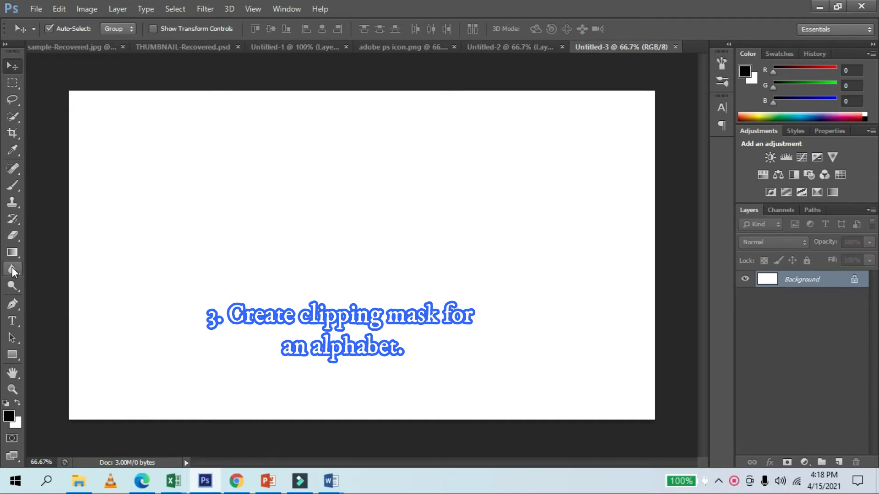
Add a text layer with a capital "A" in 300 pt Bernard MT Condensed on the blank canvas
{"action": "left_click", "coordinate": [13, 320]}
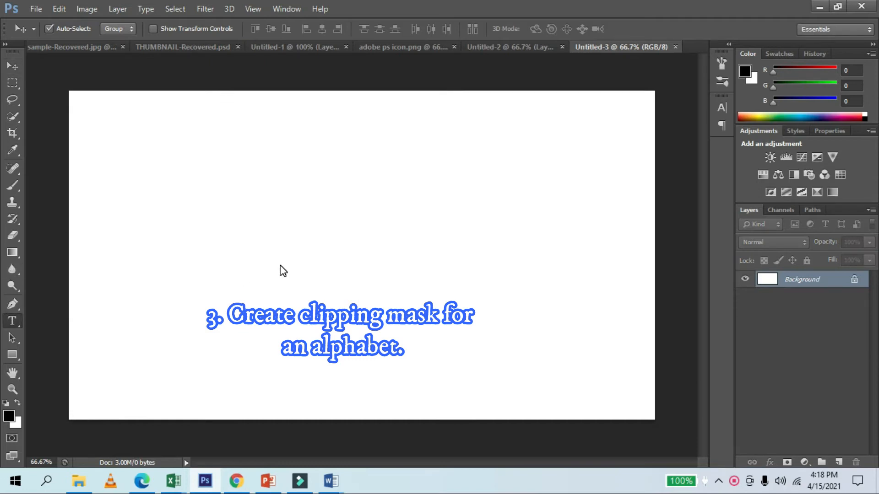
{"action": "left_click", "coordinate": [280, 262]}
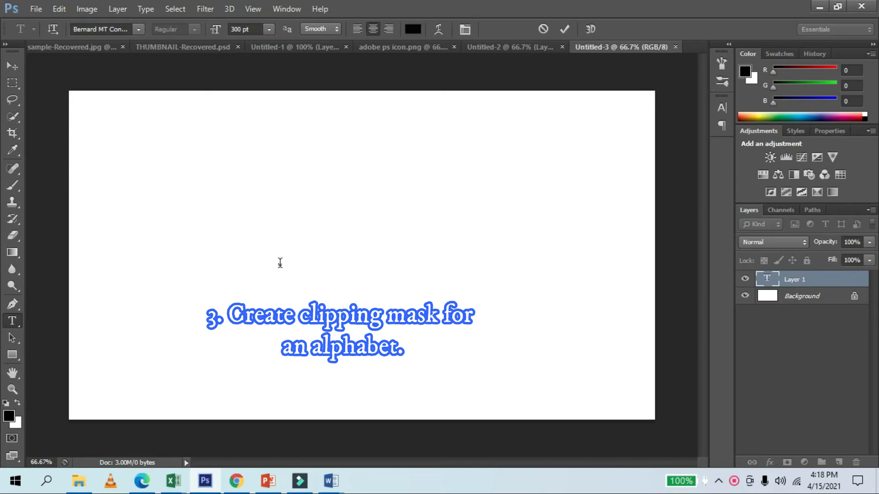
{"action": "type", "text": "a"}
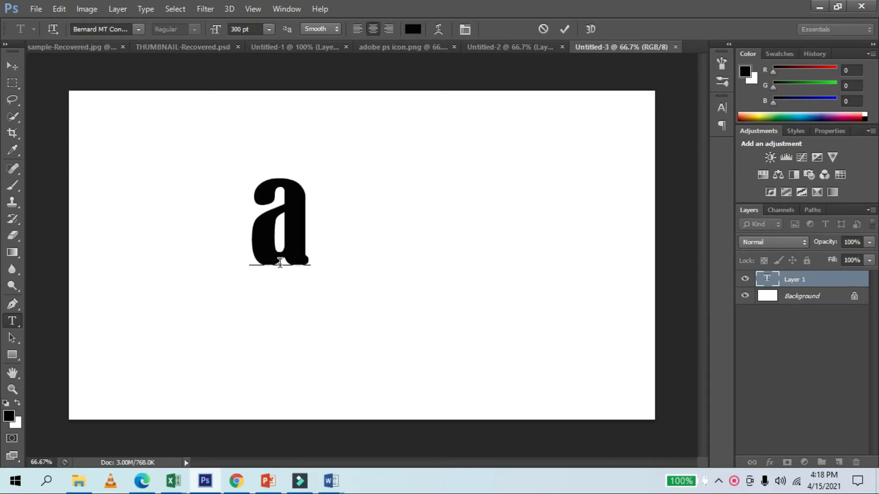
{"action": "key", "text": "BackSpace"}
{"action": "type", "text": "a"}
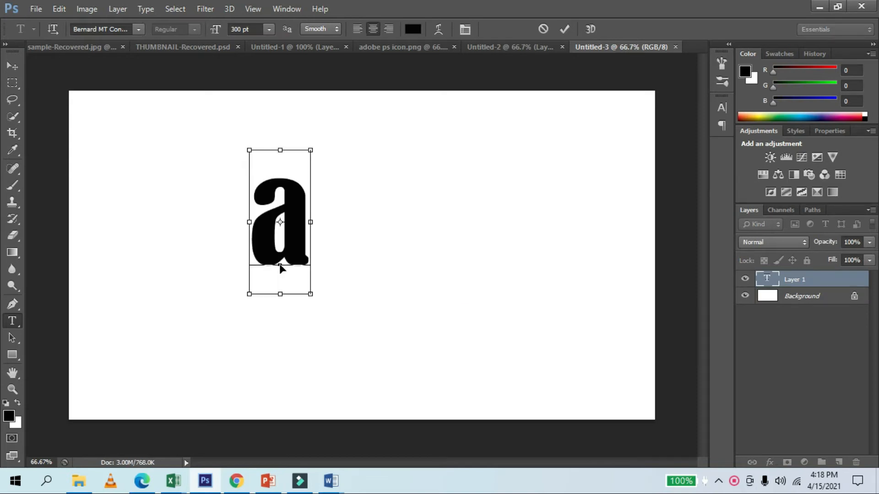
{"action": "type", "text": "A"}
{"action": "key", "text": "BackSpace"}
{"action": "key", "text": "BackSpace"}
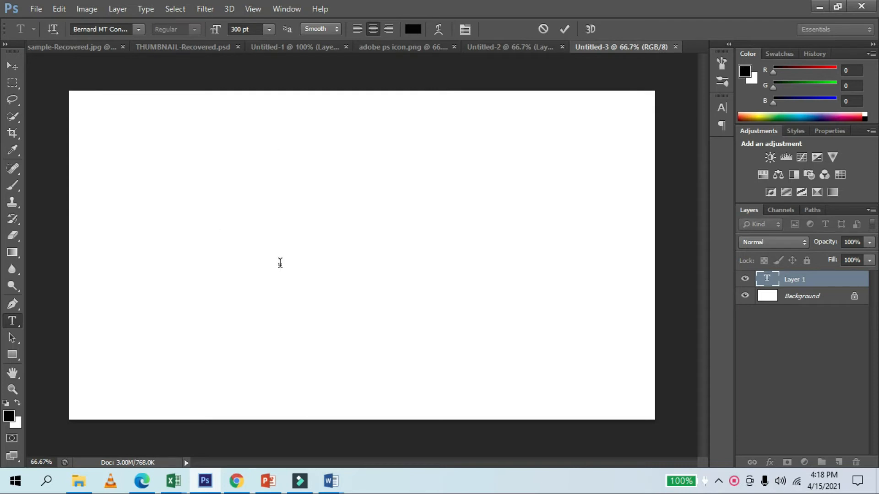
{"action": "type", "text": "a"}
{"action": "key", "text": "BackSpace"}
{"action": "key", "text": "ctrl"}
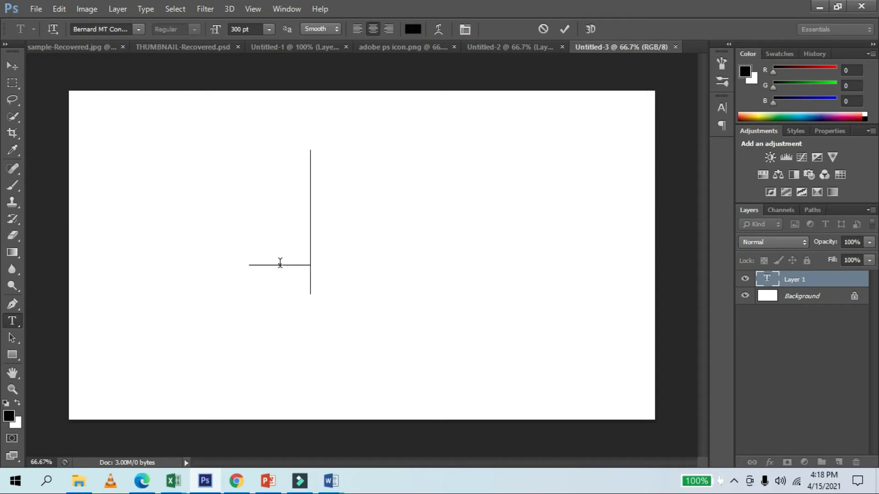
{"action": "type", "text": "A"}
Try font sizes of 72 pt, 300 pt and 400 pt on the letter "A"
{"action": "key", "text": "ctrl+a"}
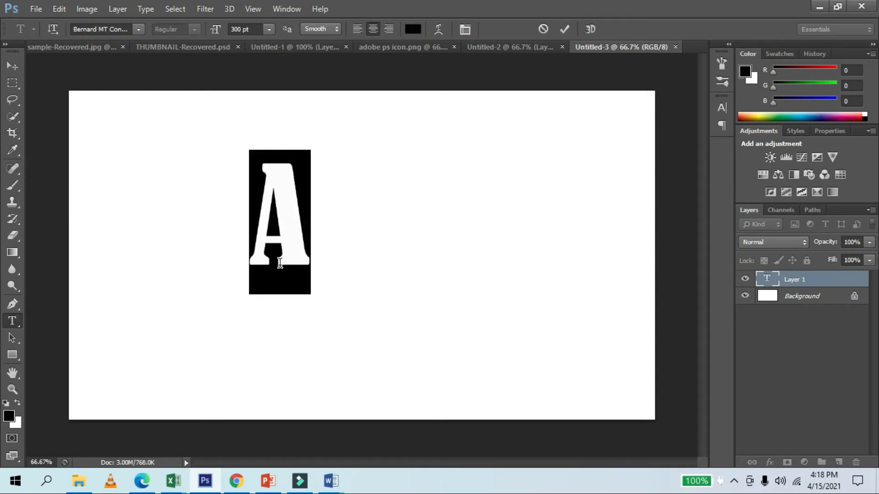
{"action": "left_click", "coordinate": [268, 28]}
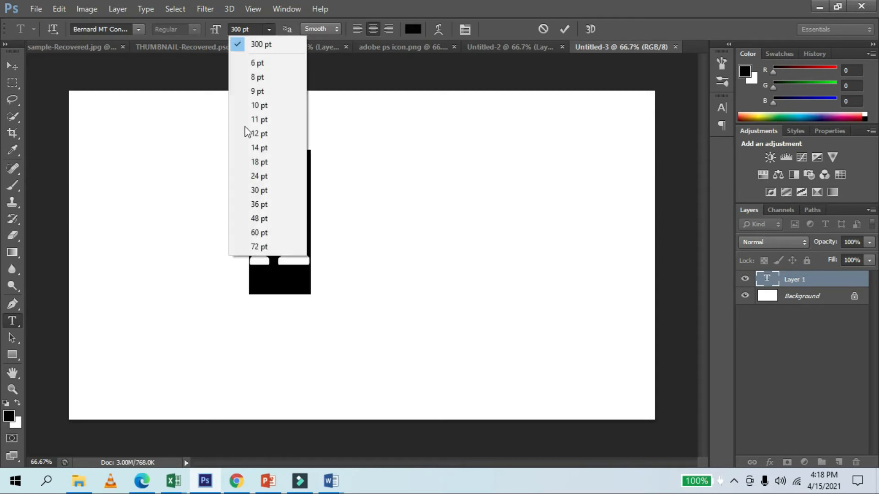
{"action": "left_click", "coordinate": [262, 243]}
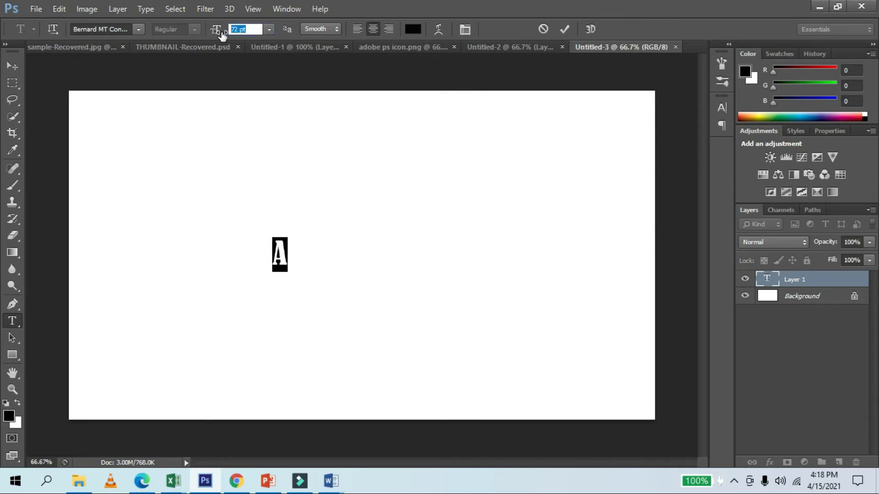
{"action": "type", "text": "300"}
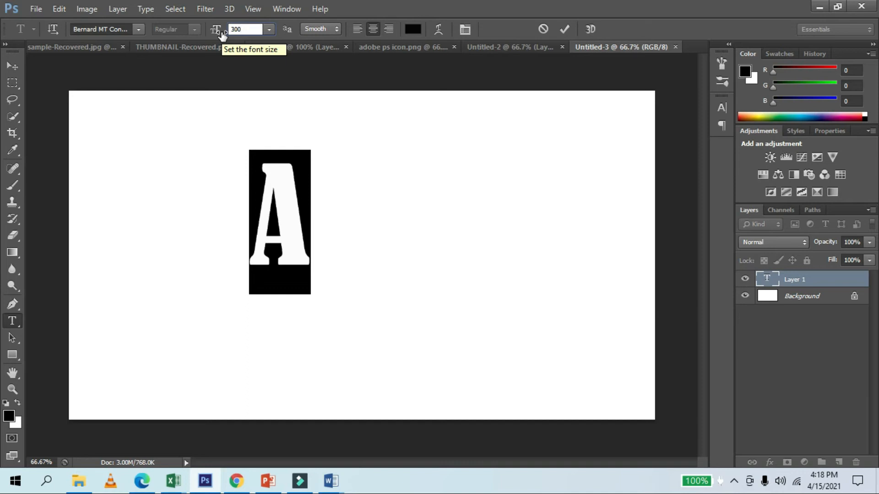
{"action": "key", "text": "BackSpace"}
{"action": "key", "text": "BackSpace"}
{"action": "key", "text": "BackSpace"}
{"action": "type", "text": "400"}
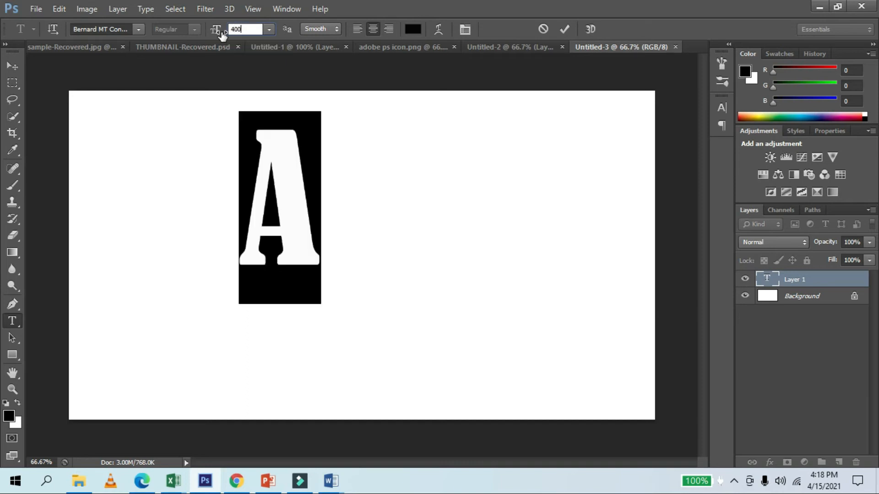
Try font sizes of 200 pt and 500 pt on the letter "A"
{"action": "key", "text": "BackSpace"}
{"action": "key", "text": "BackSpace"}
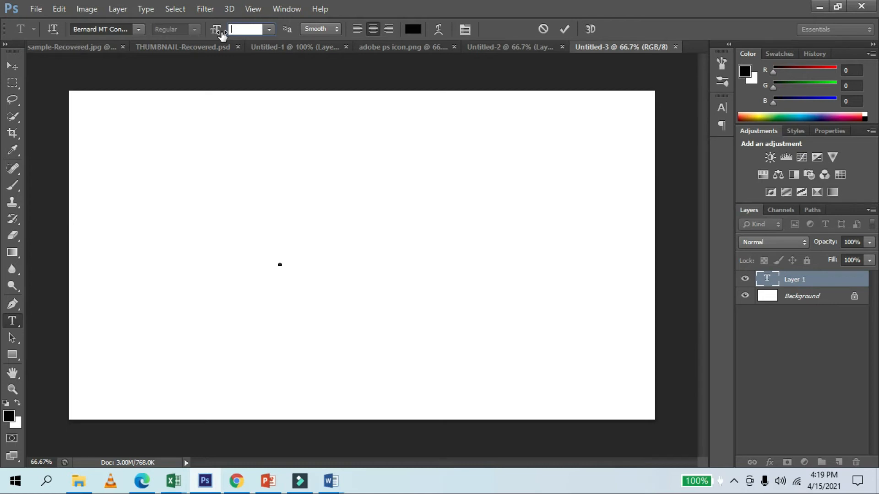
{"action": "type", "text": "00"}
{"action": "key", "text": "BackSpace"}
{"action": "key", "text": "BackSpace"}
{"action": "type", "text": "00"}
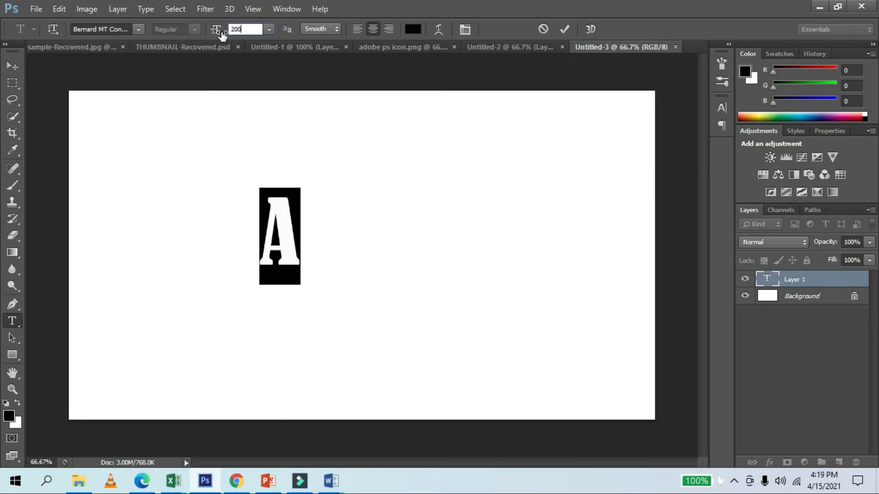
{"action": "key", "text": "BackSpace"}
{"action": "key", "text": "BackSpace"}
{"action": "key", "text": "BackSpace"}
{"action": "type", "text": "5"}
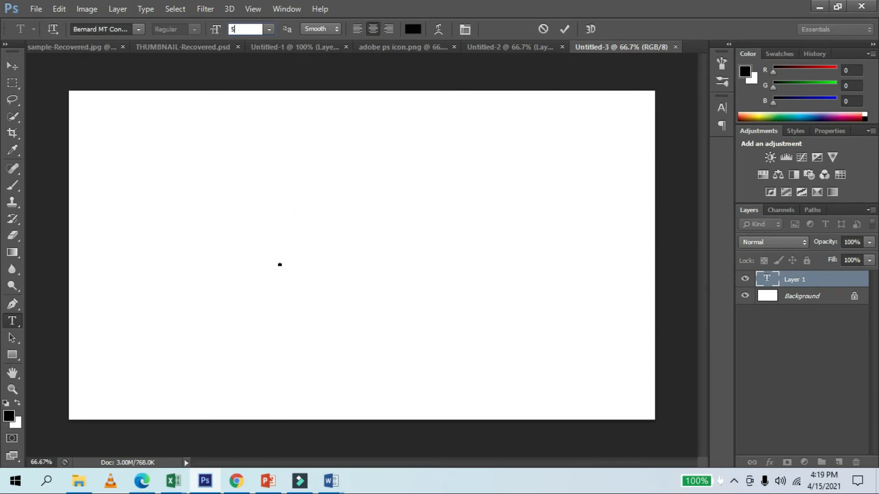
{"action": "type", "text": "00"}
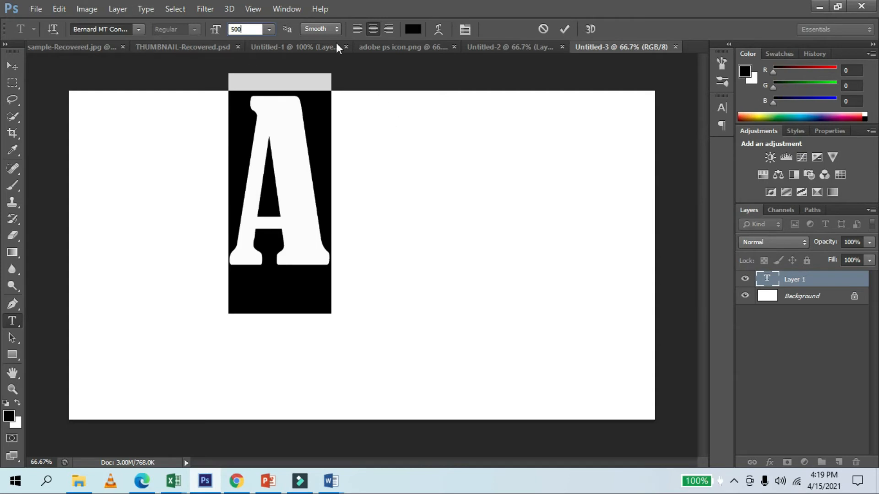
Set the letter "A" to 800 pt and move it so it fits entirely within the canvas
{"action": "key", "text": "BackSpace"}
{"action": "key", "text": "BackSpace"}
{"action": "key", "text": "BackSpace"}
{"action": "type", "text": "800"}
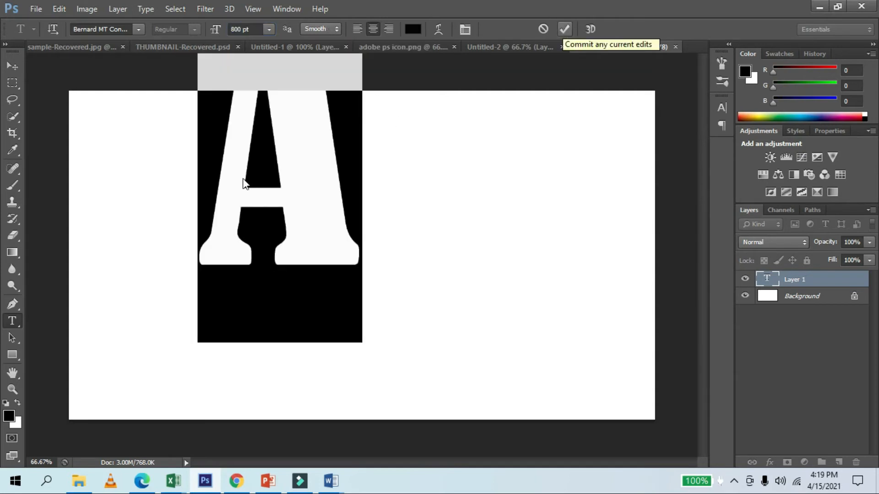
{"action": "left_click", "coordinate": [564, 29]}
{"action": "left_click", "coordinate": [11, 67]}
{"action": "left_click_drag", "start_coordinate": [301, 174], "coordinate": [363, 288]}
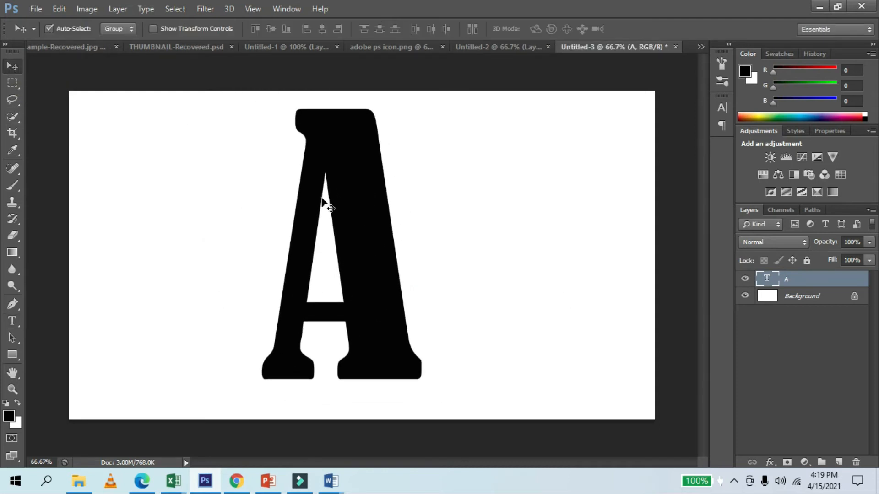
Copy the Photoshop logo image from the Untitled-1 document into the Untitled-3 document with the letter "A"
{"action": "left_click", "coordinate": [147, 48]}
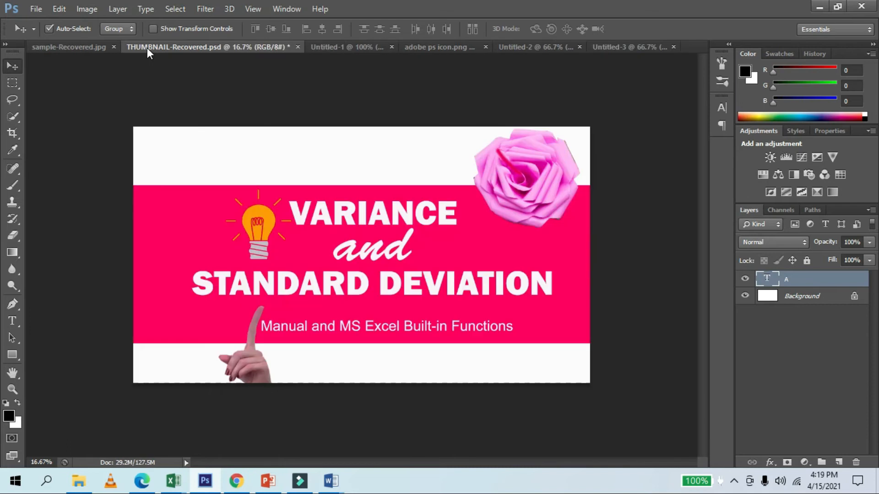
{"action": "left_click", "coordinate": [325, 48]}
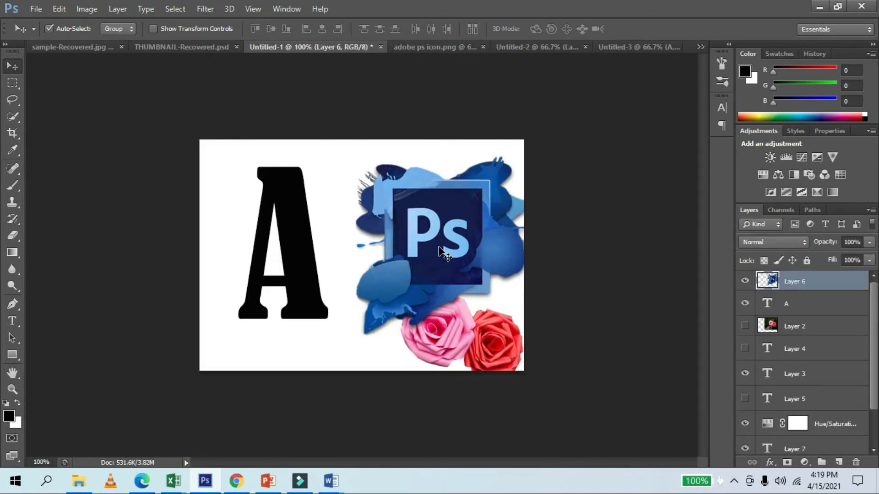
{"action": "left_click_drag", "start_coordinate": [441, 252], "coordinate": [476, 234]}
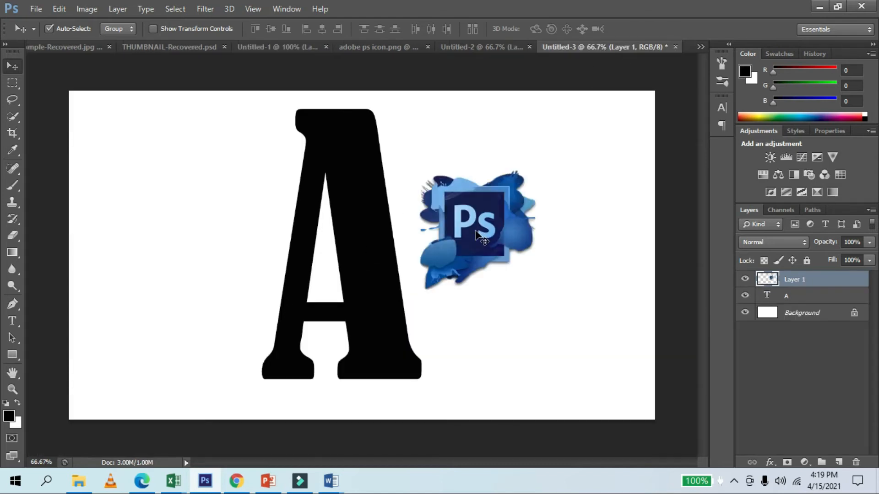
Clip the logo layer to the letter "A" with a clipping mask and try to move the logo onto the letter
{"action": "right_click", "coordinate": [780, 281]}
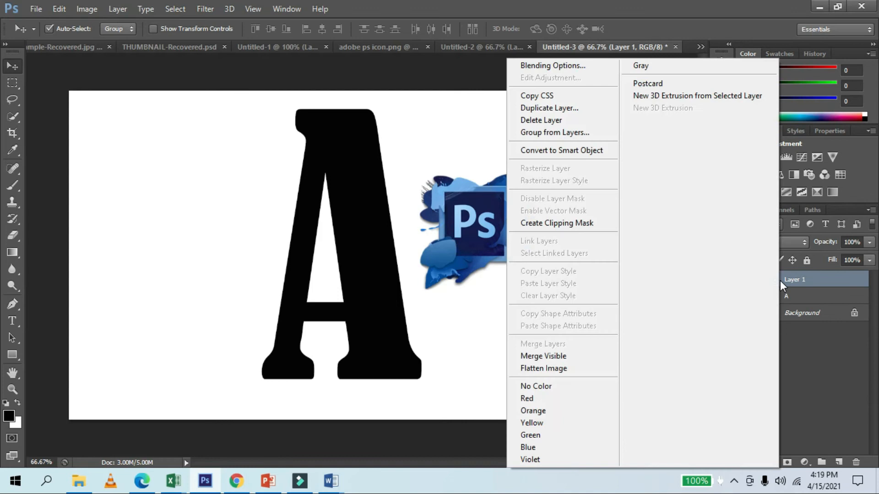
{"action": "left_click", "coordinate": [520, 223]}
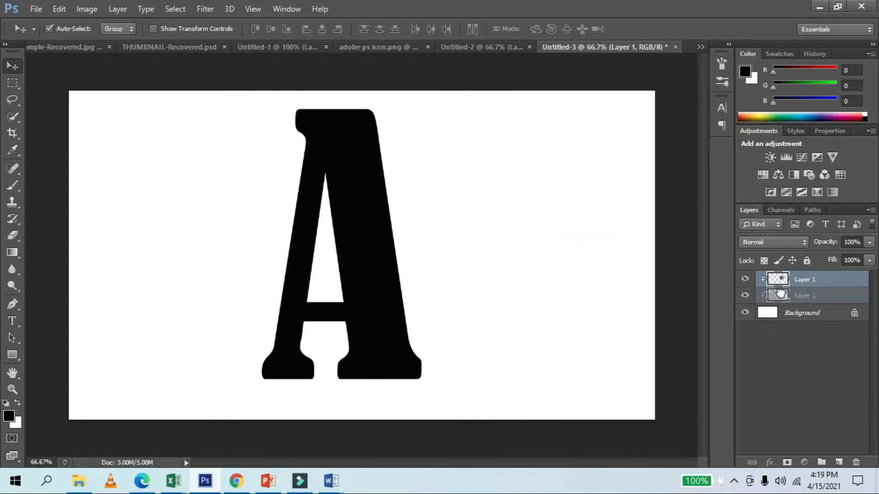
{"action": "left_click_drag", "start_coordinate": [528, 181], "coordinate": [371, 205]}
{"action": "left_click_drag", "start_coordinate": [499, 254], "coordinate": [274, 268]}
{"action": "left_click_drag", "start_coordinate": [521, 204], "coordinate": [280, 274]}
{"action": "left_click", "coordinate": [520, 298]}
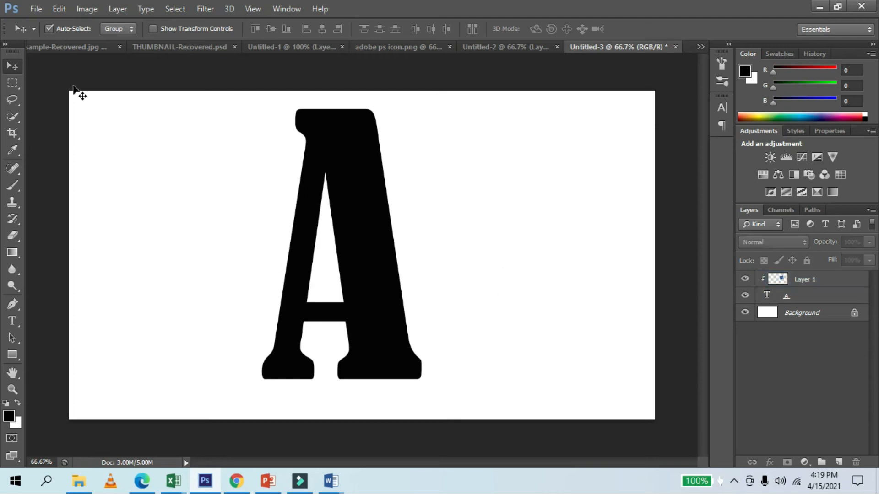
Copy the rose photo from the sample-Recovered.jpg document into the clipping group and position it so it fills the letter "A"
{"action": "left_click", "coordinate": [68, 51]}
{"action": "left_click_drag", "start_coordinate": [365, 235], "coordinate": [457, 224]}
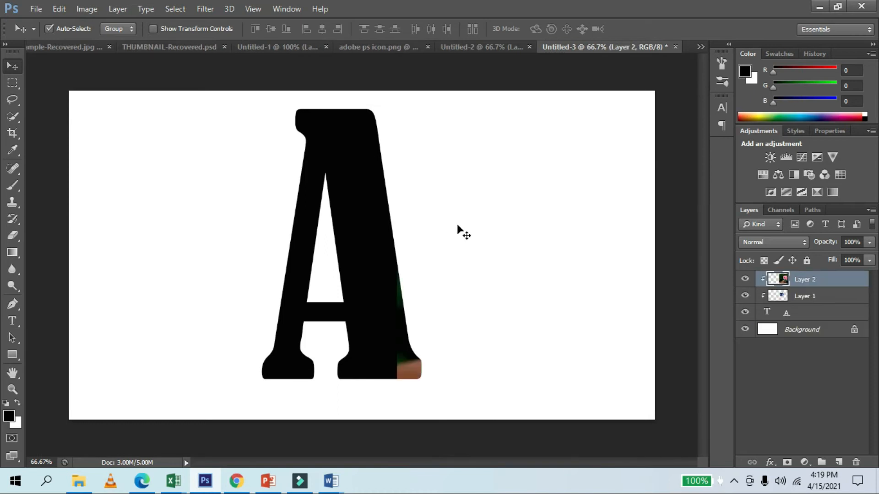
{"action": "left_click", "coordinate": [791, 298]}
{"action": "left_click_drag", "start_coordinate": [452, 367], "coordinate": [431, 364]}
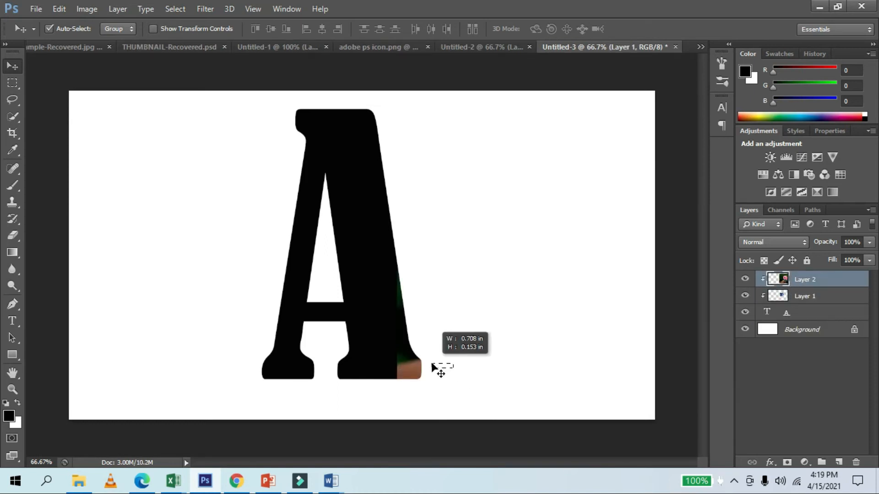
{"action": "left_click_drag", "start_coordinate": [453, 263], "coordinate": [439, 270]}
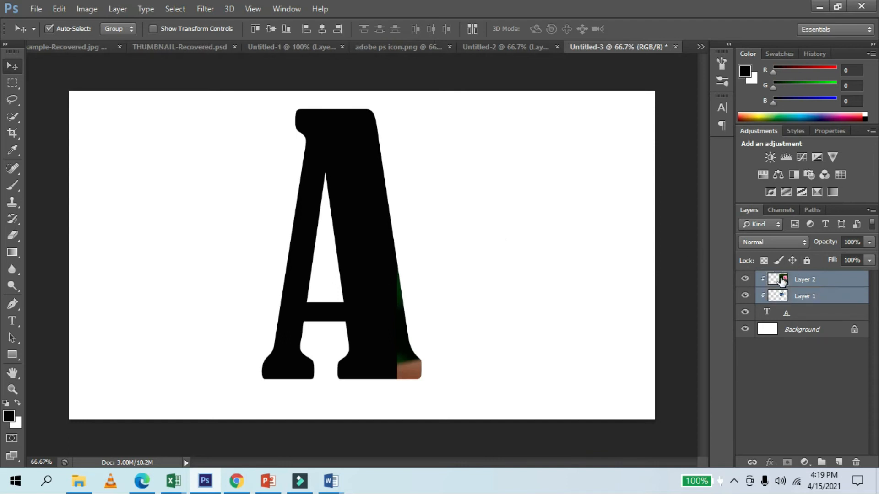
{"action": "left_click", "coordinate": [781, 280]}
{"action": "left_click_drag", "start_coordinate": [408, 362], "coordinate": [139, 366]}
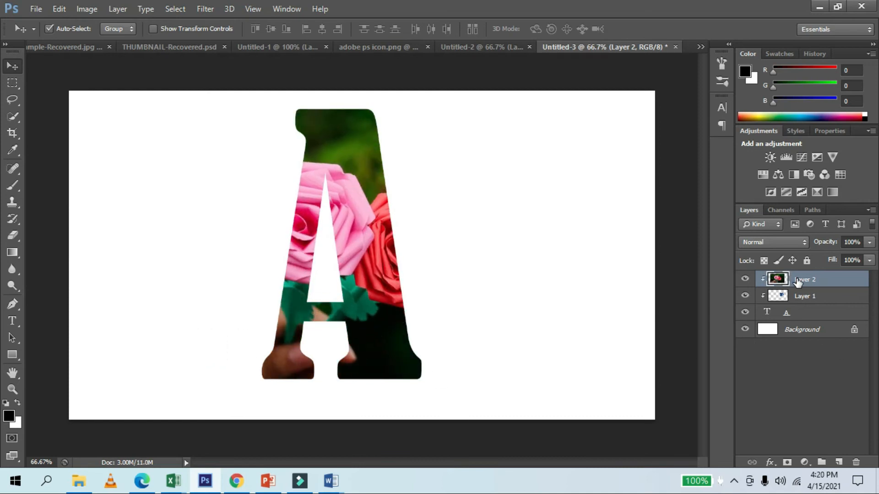
Add a Stroke layer style to the "A" text layer and show the stroke settings
{"action": "left_click", "coordinate": [786, 314]}
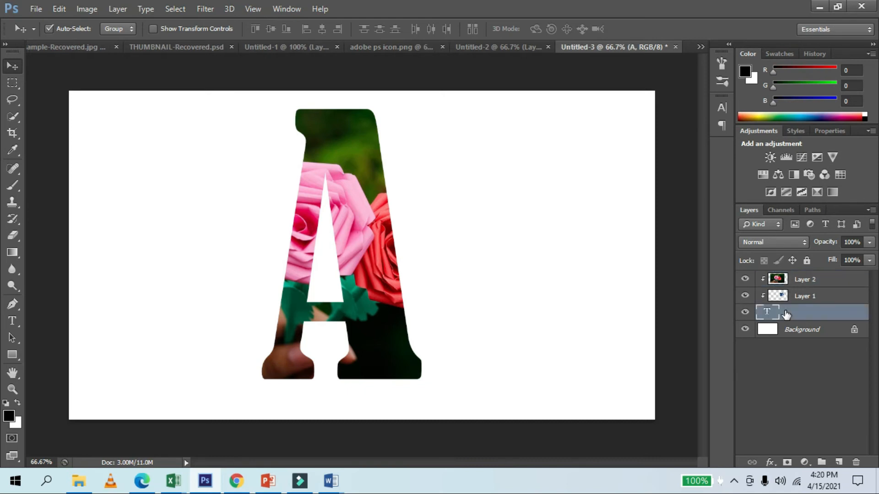
{"action": "right_click", "coordinate": [788, 315]}
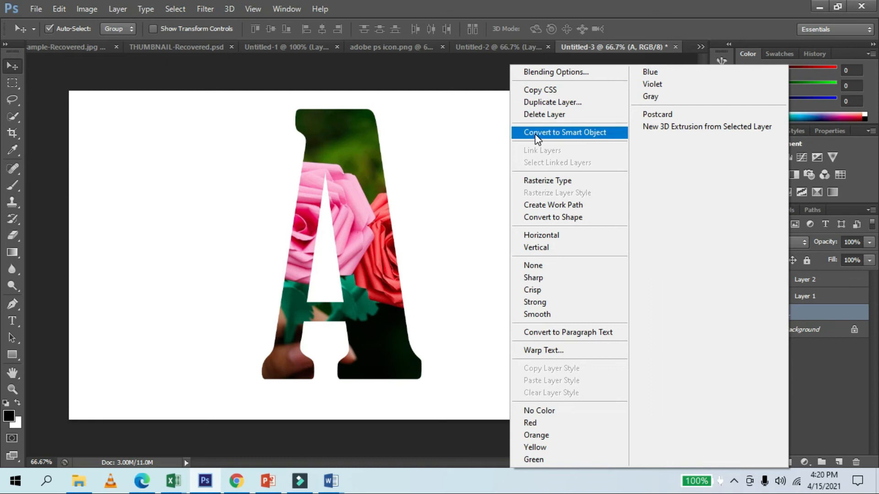
{"action": "left_click", "coordinate": [486, 152]}
{"action": "right_click", "coordinate": [800, 314]}
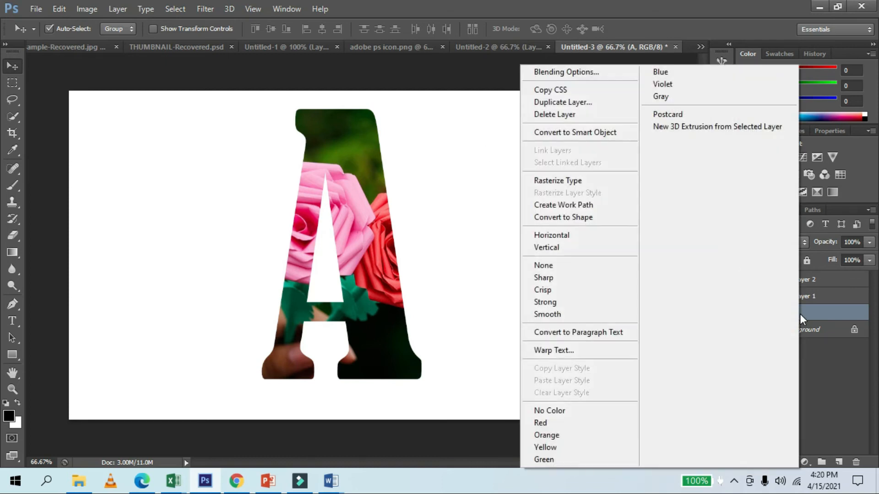
{"action": "left_click", "coordinate": [600, 76]}
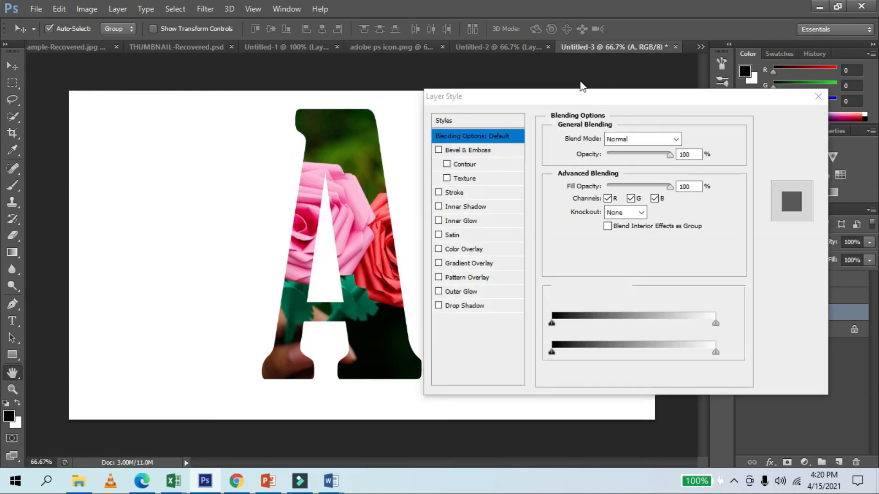
{"action": "left_click", "coordinate": [438, 192]}
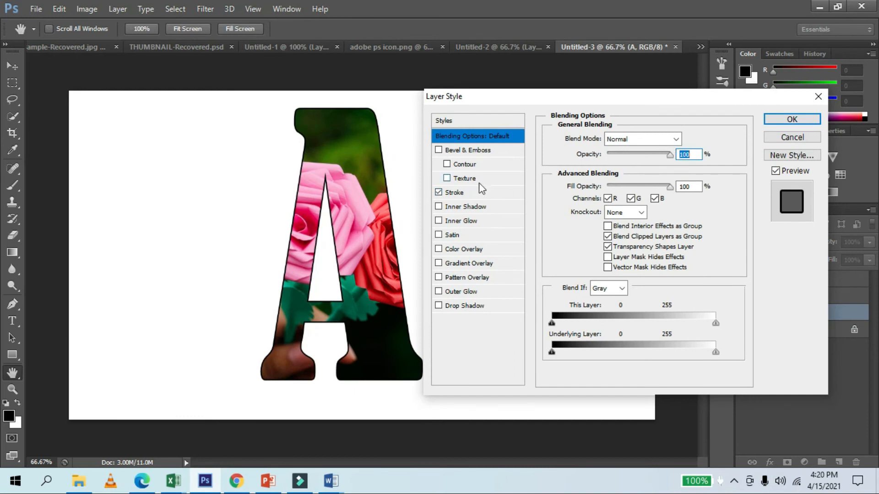
{"action": "left_click", "coordinate": [468, 192]}
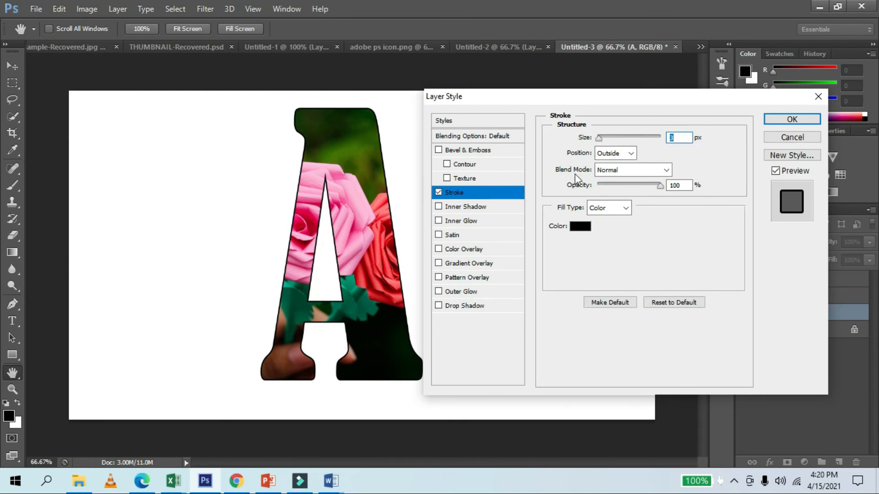
Try dark red #520707 and the dark green shades #075207 and #104b10 as the letter's stroke colour
{"action": "left_click", "coordinate": [579, 226]}
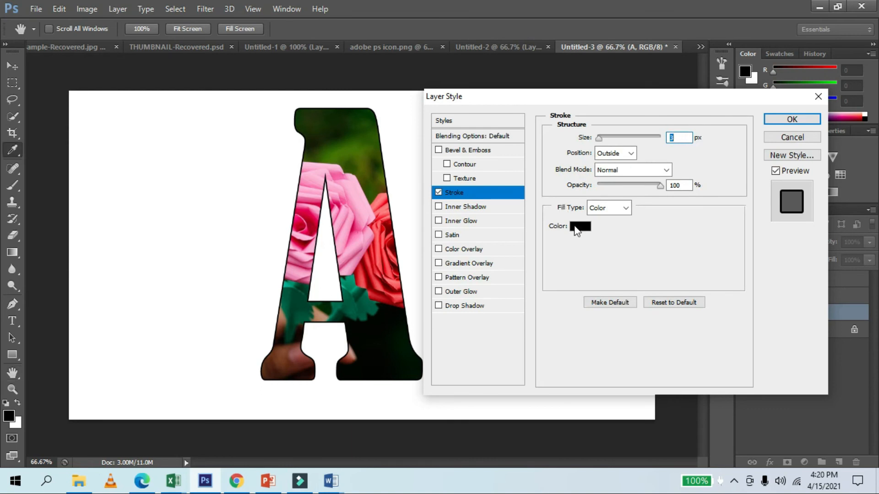
{"action": "left_click", "coordinate": [424, 227]}
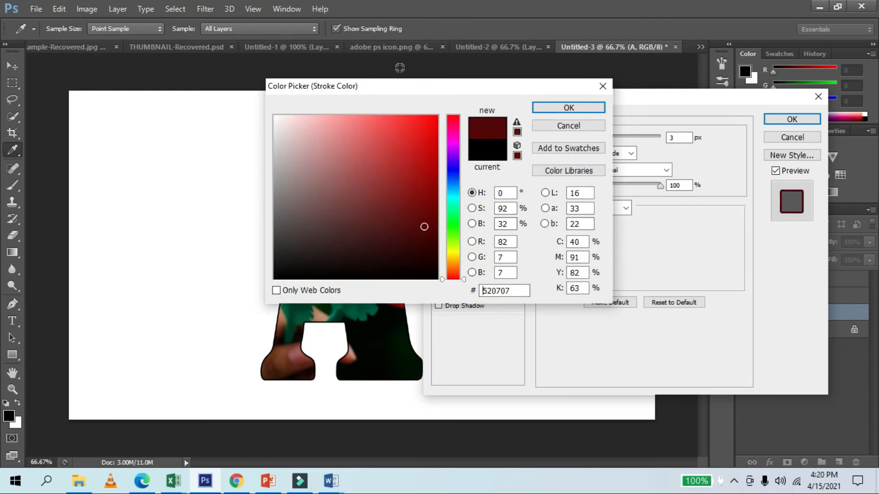
{"action": "left_click_drag", "start_coordinate": [381, 85], "coordinate": [588, 93]}
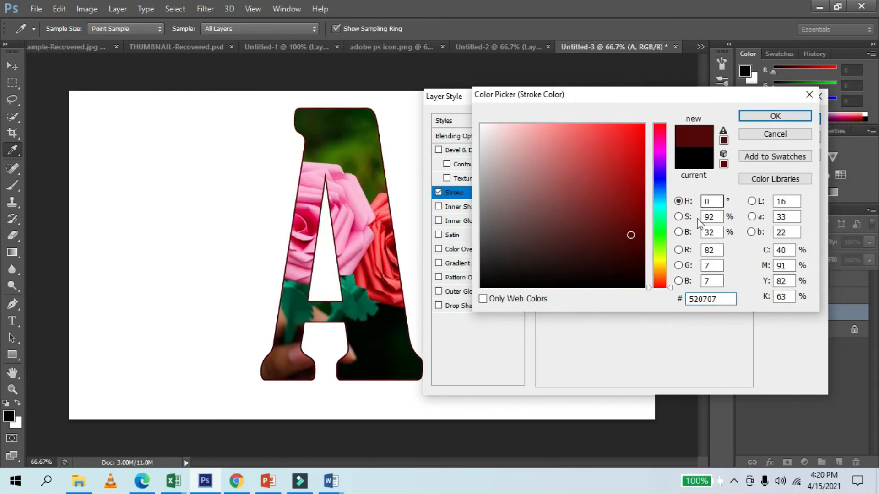
{"action": "left_click", "coordinate": [659, 233]}
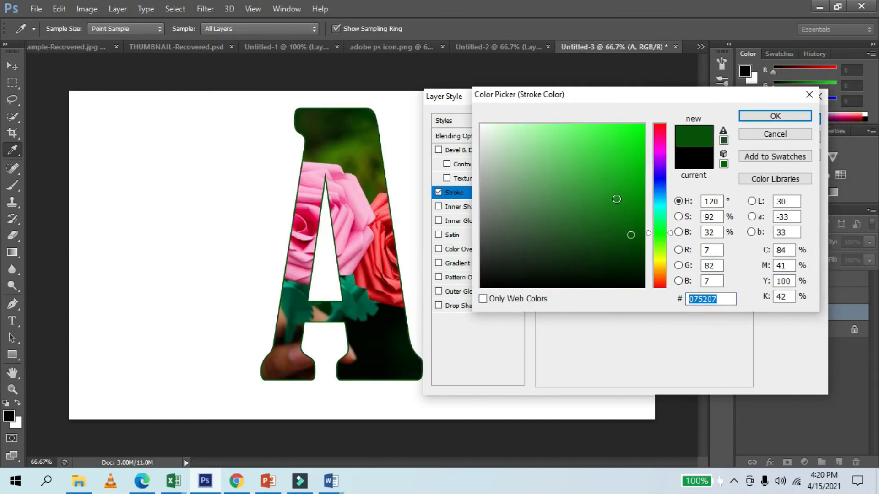
{"action": "left_click", "coordinate": [617, 199]}
{"action": "left_click", "coordinate": [606, 241]}
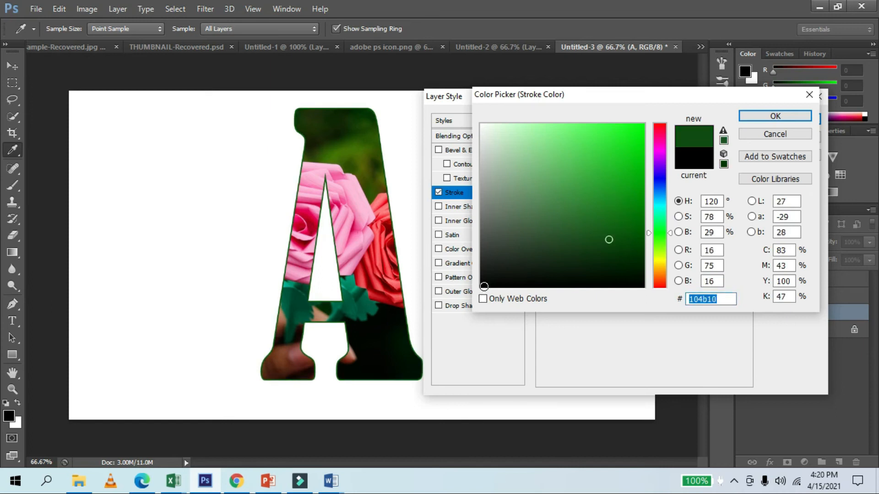
Set the letter's stroke colour to dark grey #252625 and its size to 2 px, and apply the layer style
{"action": "left_click", "coordinate": [484, 287]}
{"action": "left_click", "coordinate": [503, 177]}
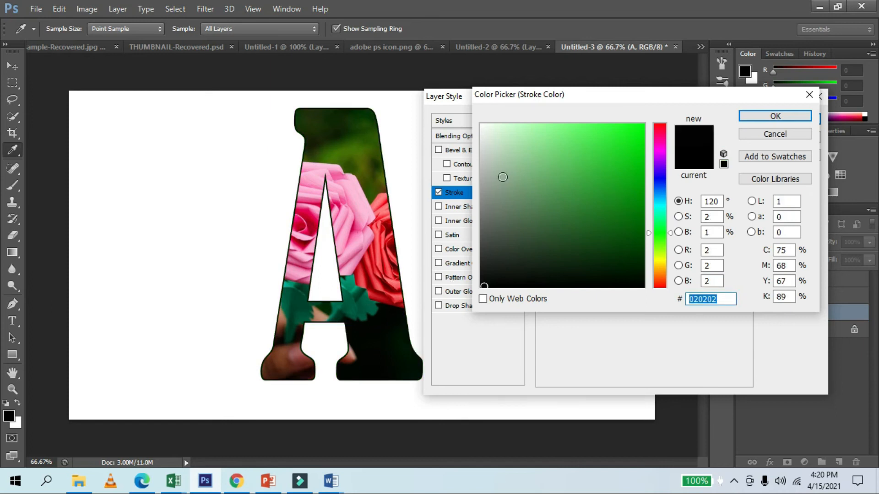
{"action": "left_click", "coordinate": [495, 265]}
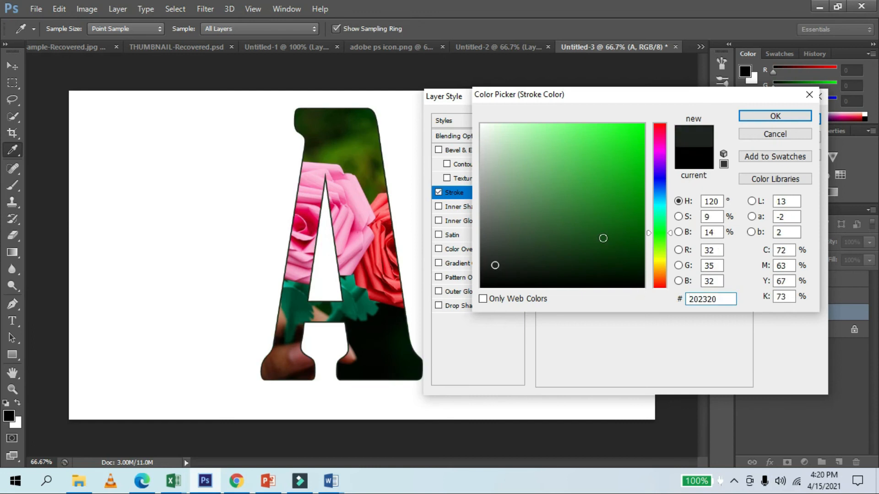
{"action": "left_click", "coordinate": [492, 233]}
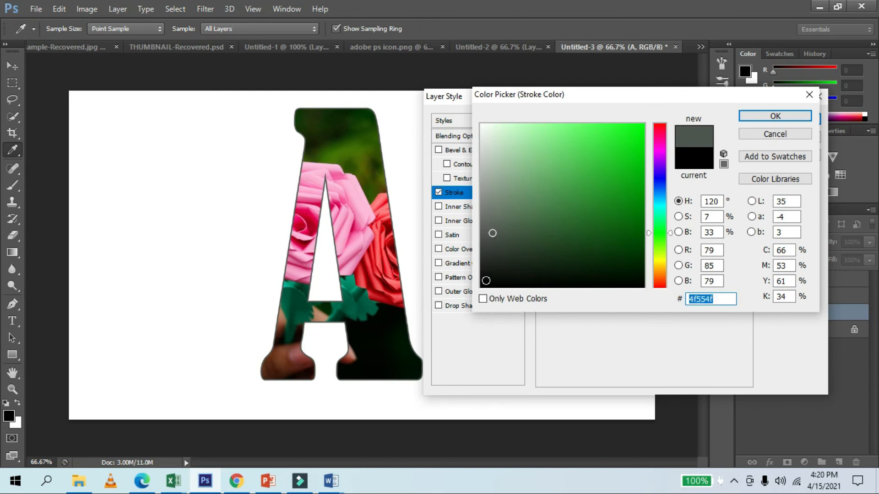
{"action": "left_click", "coordinate": [486, 280]}
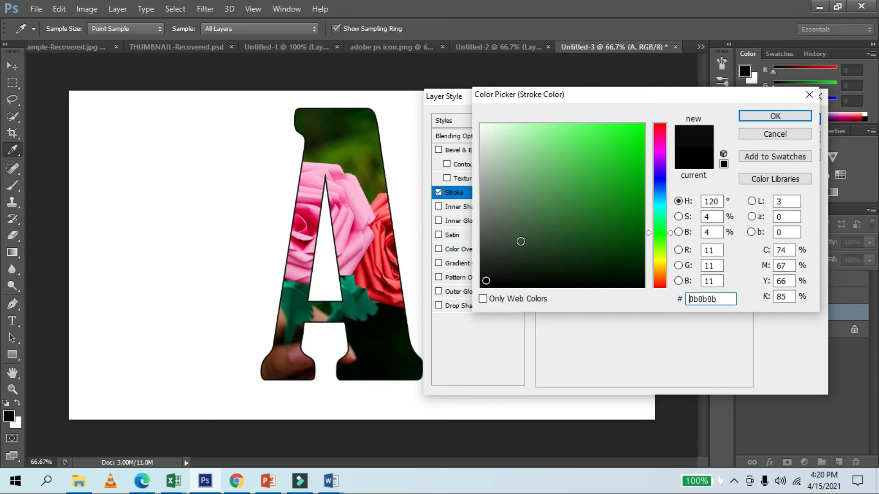
{"action": "left_click", "coordinate": [484, 263]}
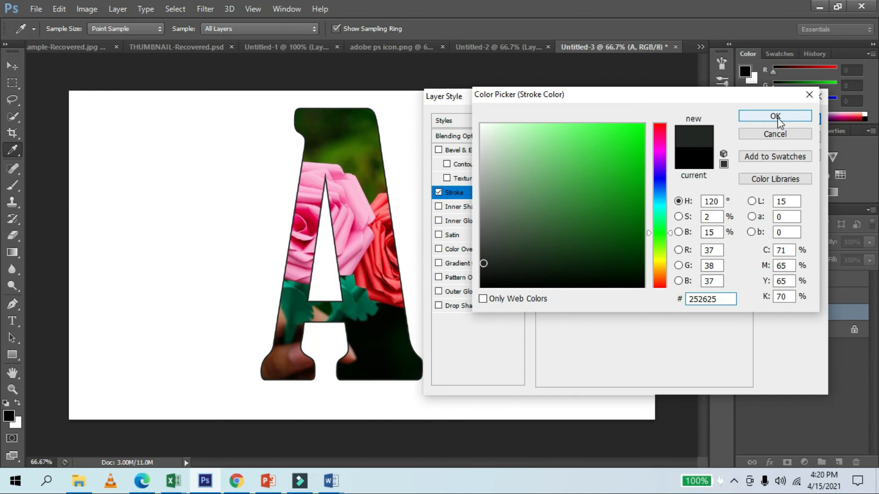
{"action": "left_click", "coordinate": [777, 117]}
{"action": "type", "text": "2"}
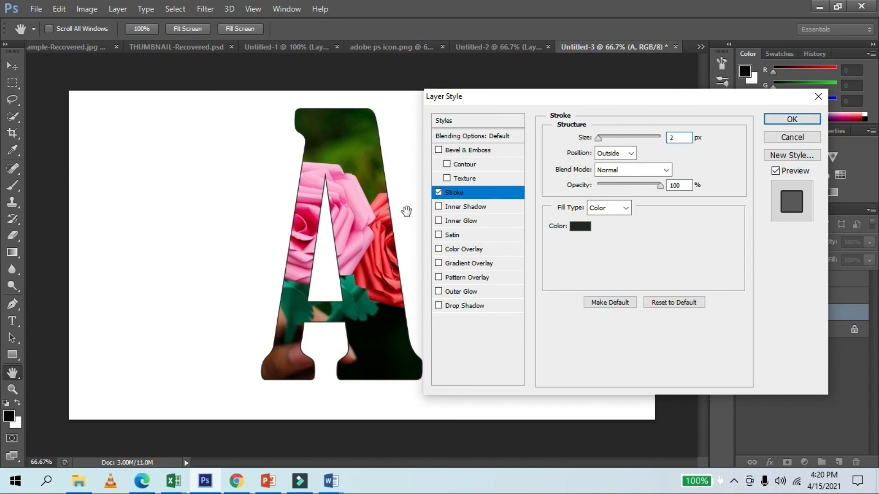
{"action": "left_click", "coordinate": [791, 119]}
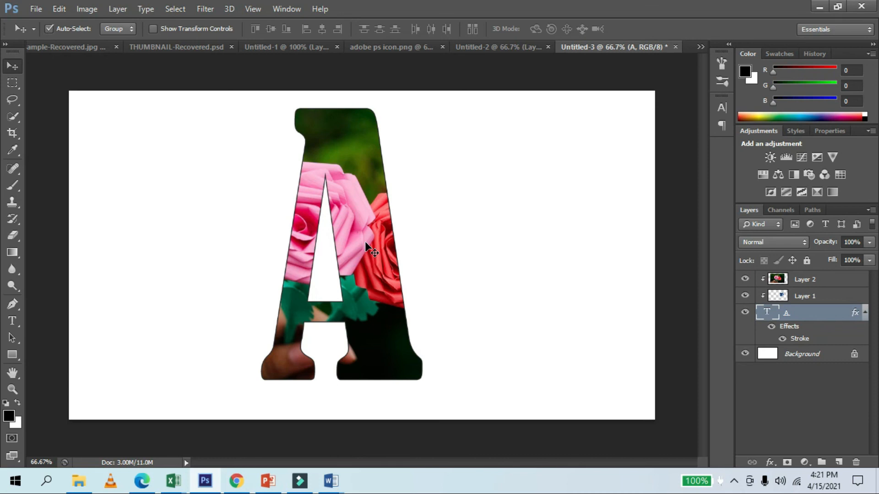
Widen the letter "A" to about 132% and move it to the left side of the canvas
{"action": "key", "text": "ctrl+t"}
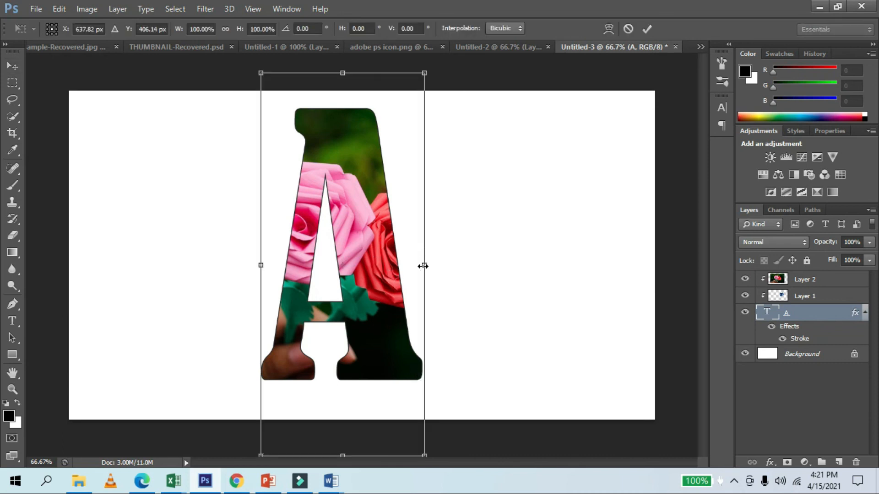
{"action": "left_click_drag", "start_coordinate": [423, 268], "coordinate": [472, 269]}
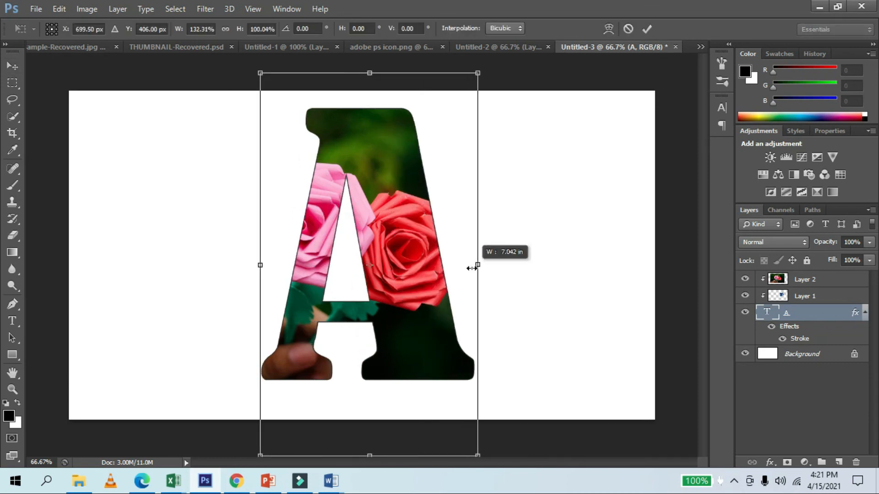
{"action": "left_click_drag", "start_coordinate": [403, 251], "coordinate": [234, 253]}
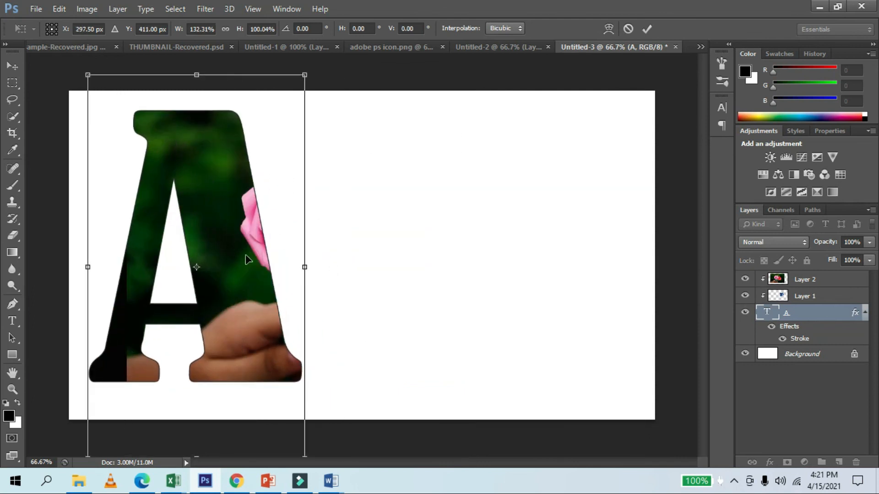
{"action": "left_click", "coordinate": [646, 29]}
Reposition the clipped rose photo so both roses show within the moved letter "A"
{"action": "left_click_drag", "start_coordinate": [235, 261], "coordinate": [87, 269]}
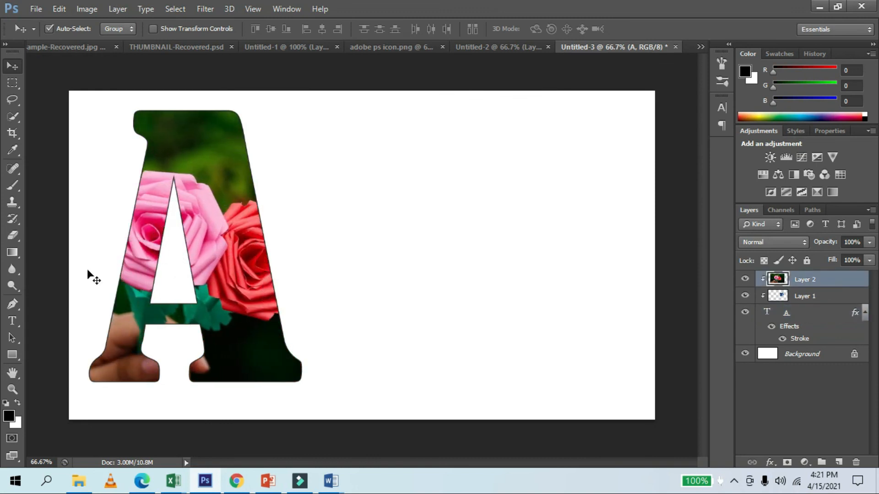
{"action": "left_click_drag", "start_coordinate": [208, 281], "coordinate": [213, 263]}
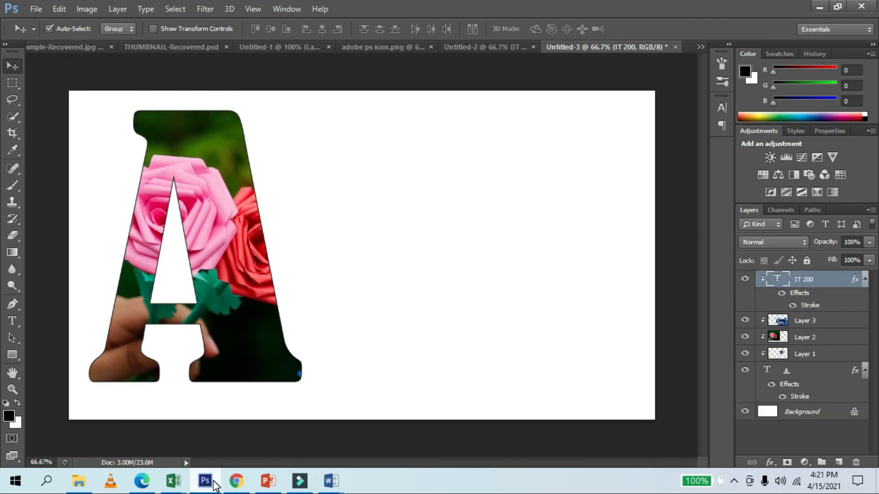
Switch to Filmora9 and show the available recording options
{"action": "mouse_move", "coordinate": [216, 484]}
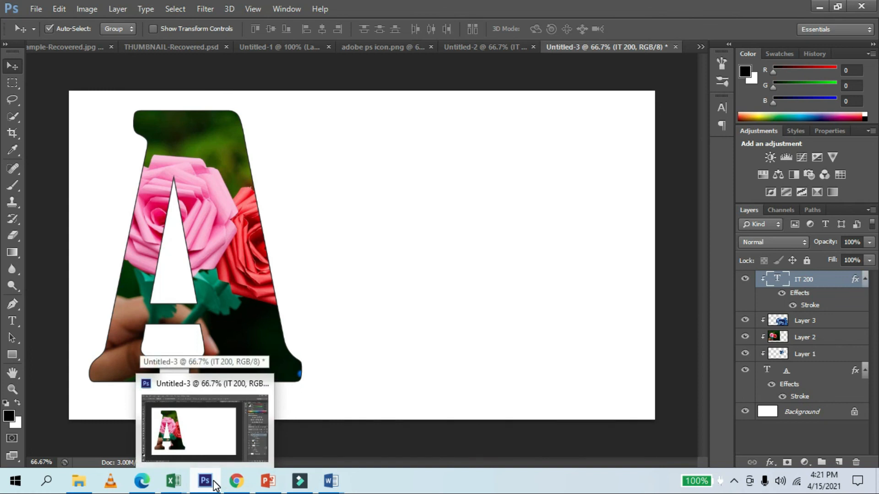
{"action": "left_click", "coordinate": [214, 484]}
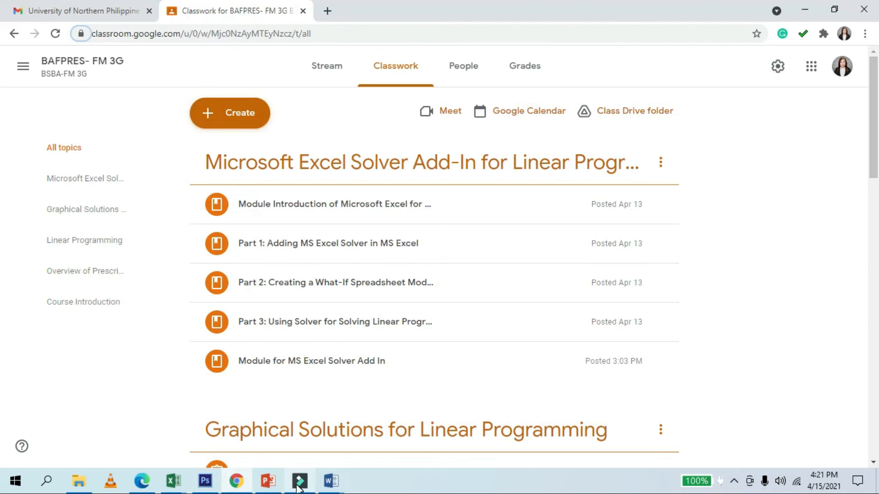
{"action": "left_click", "coordinate": [298, 486]}
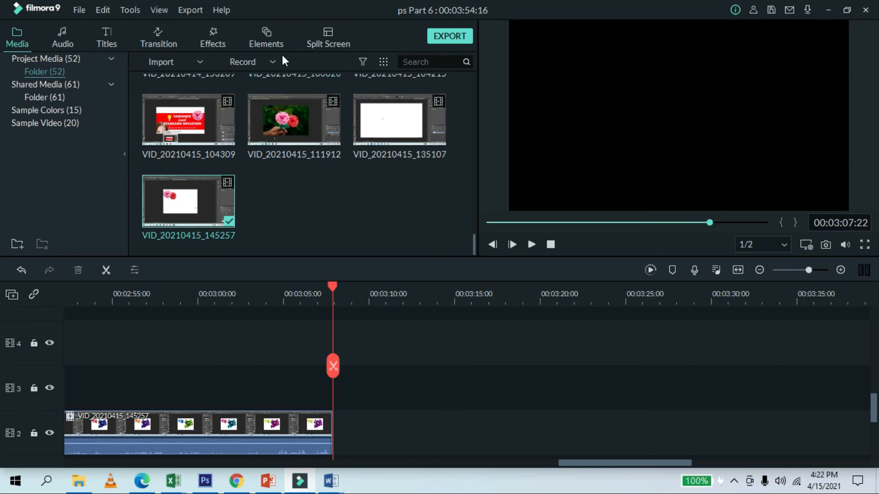
{"action": "left_click", "coordinate": [269, 64]}
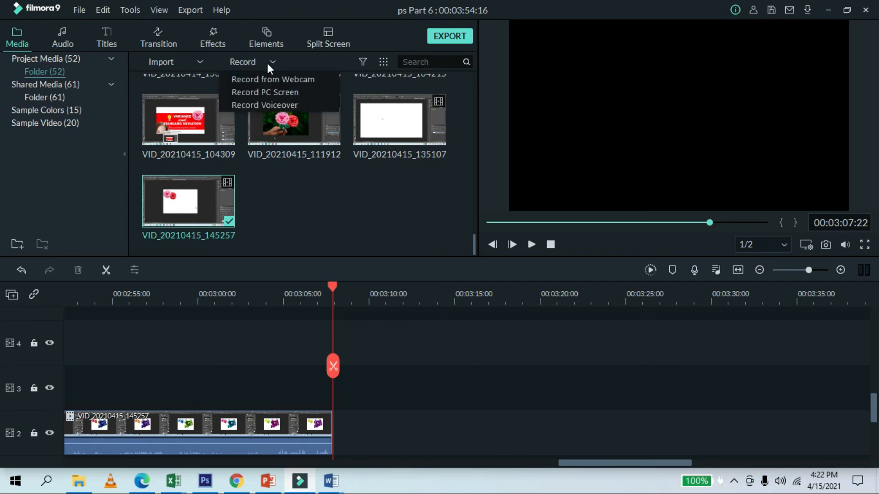